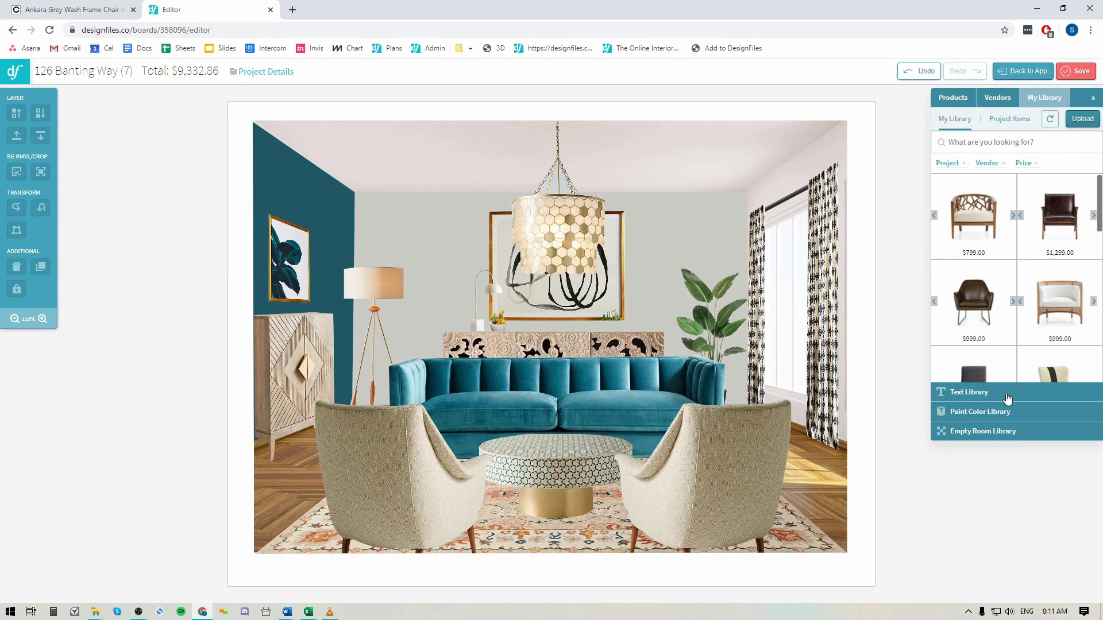
Flip the leather chair to its side and back views, place and resize it beside the sofa, then delete it
{"action": "left_click", "coordinate": [1014, 305]}
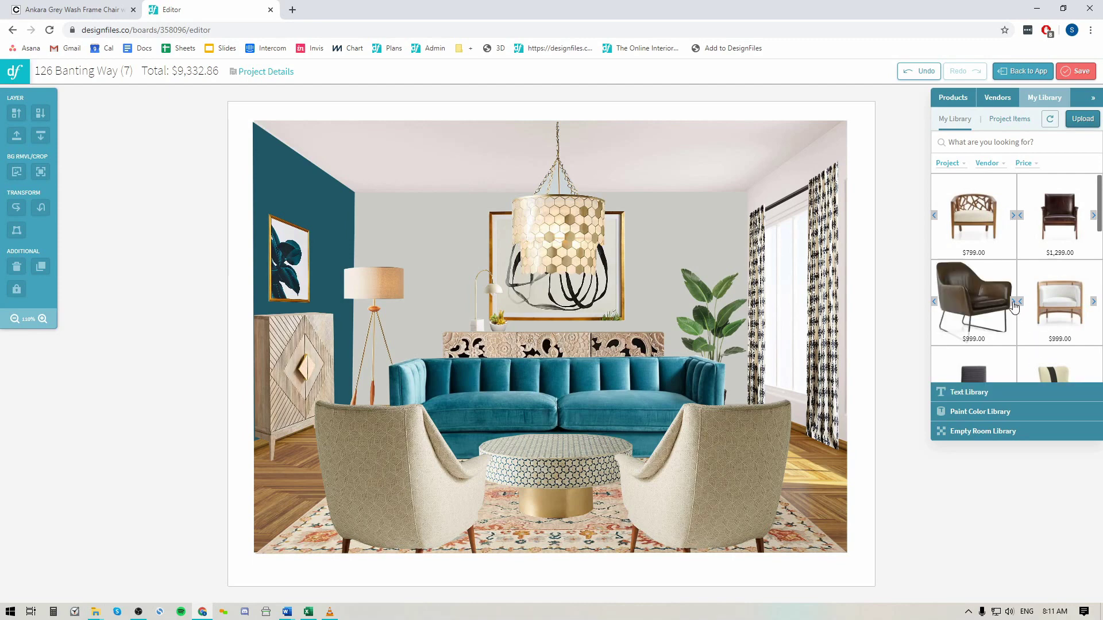
{"action": "left_click", "coordinate": [1014, 305]}
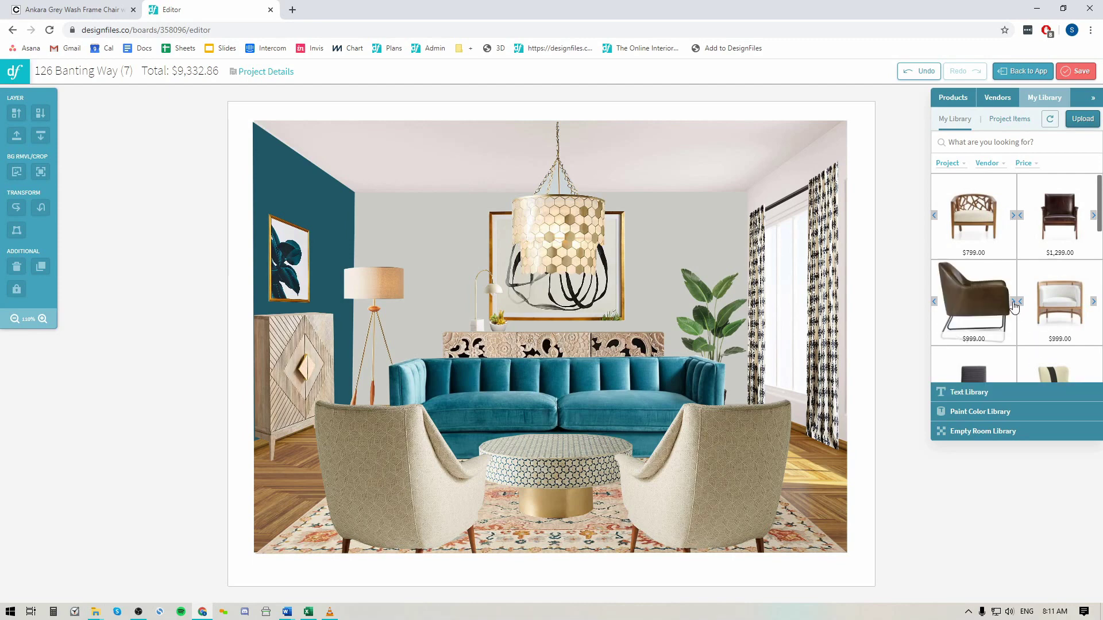
{"action": "left_click", "coordinate": [1014, 305]}
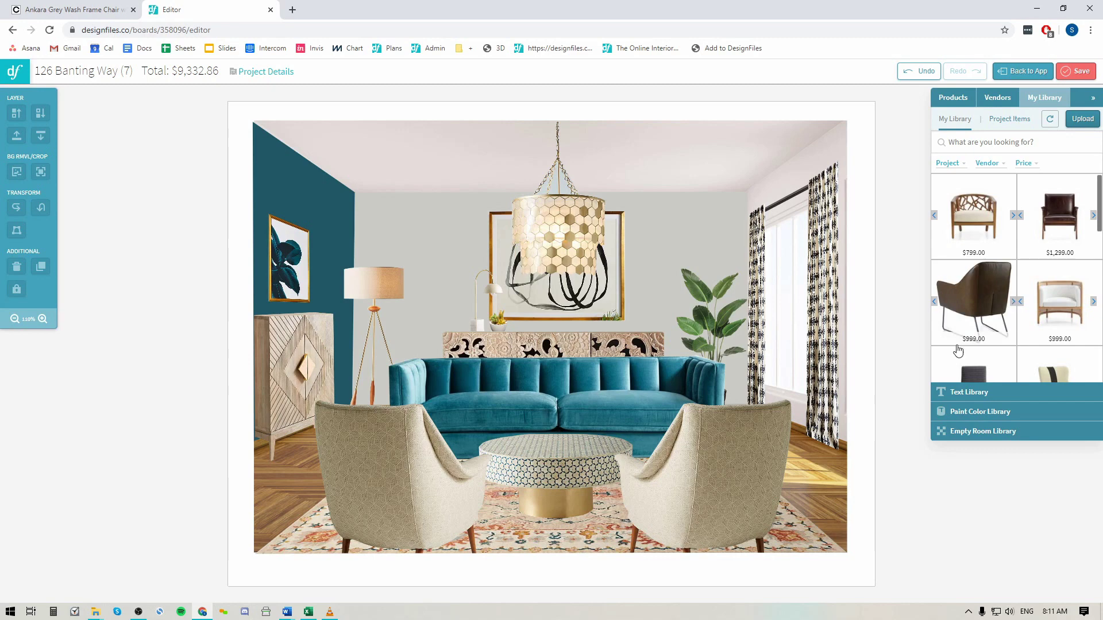
{"action": "left_click_drag", "start_coordinate": [981, 300], "coordinate": [630, 438]}
{"action": "left_click_drag", "start_coordinate": [868, 327], "coordinate": [812, 391]}
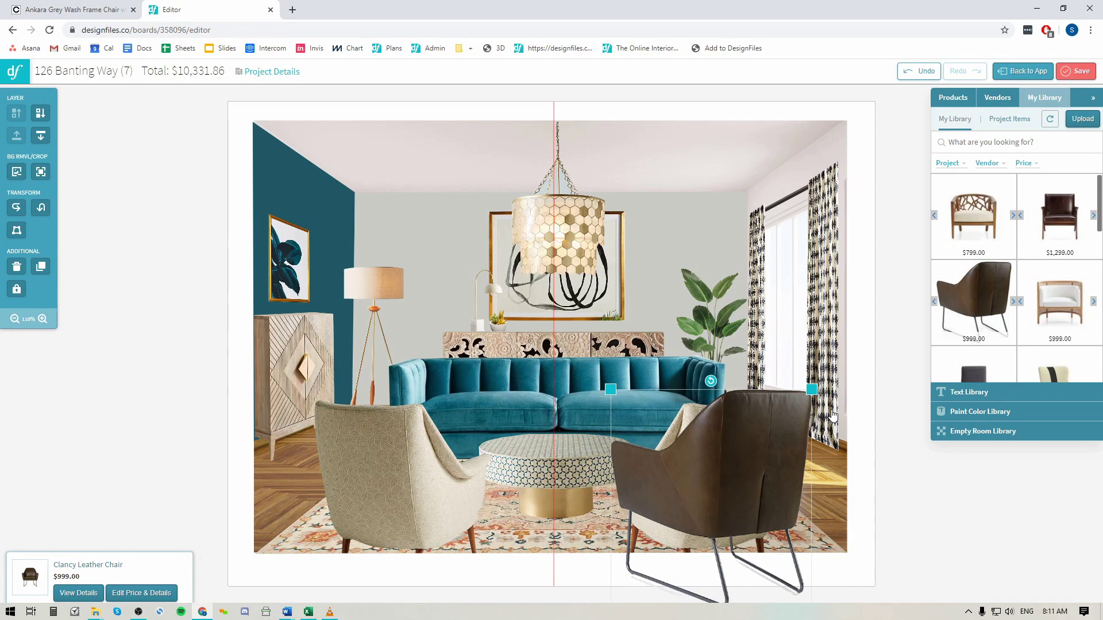
{"action": "key", "text": "Delete"}
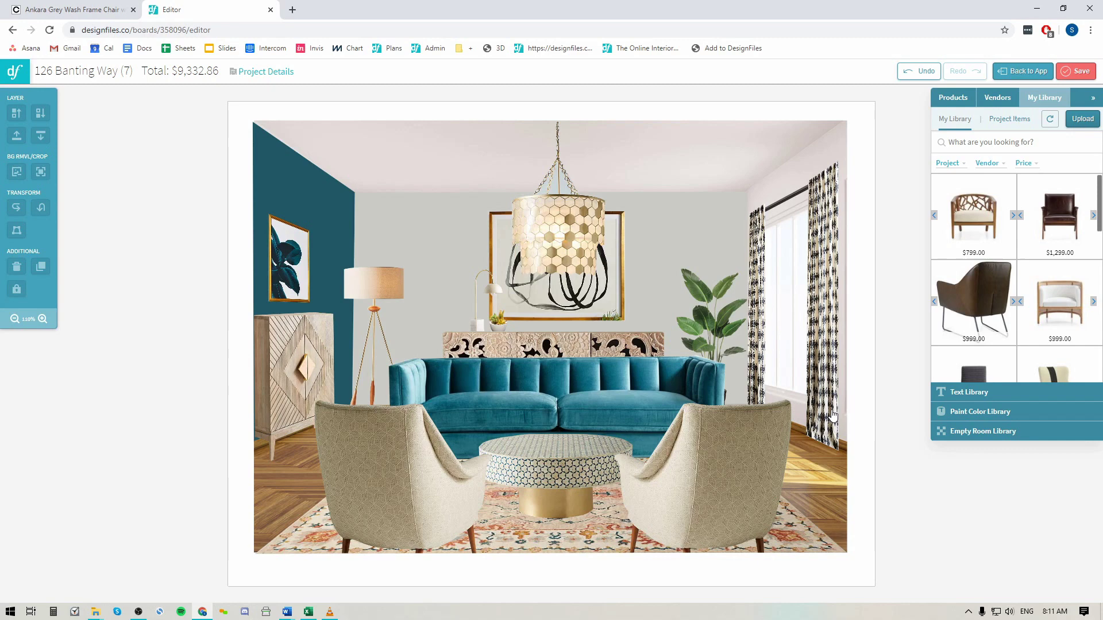
Show the west elm sofa results and cycle the first leather sofa through all its images
{"action": "left_click", "coordinate": [965, 100]}
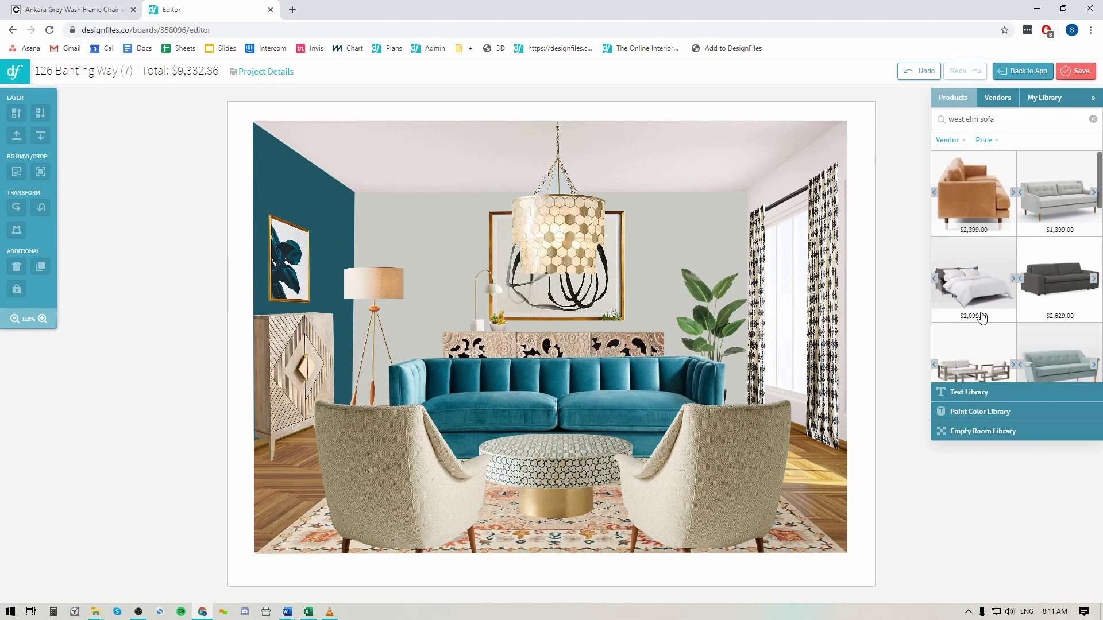
{"action": "left_click", "coordinate": [1014, 195]}
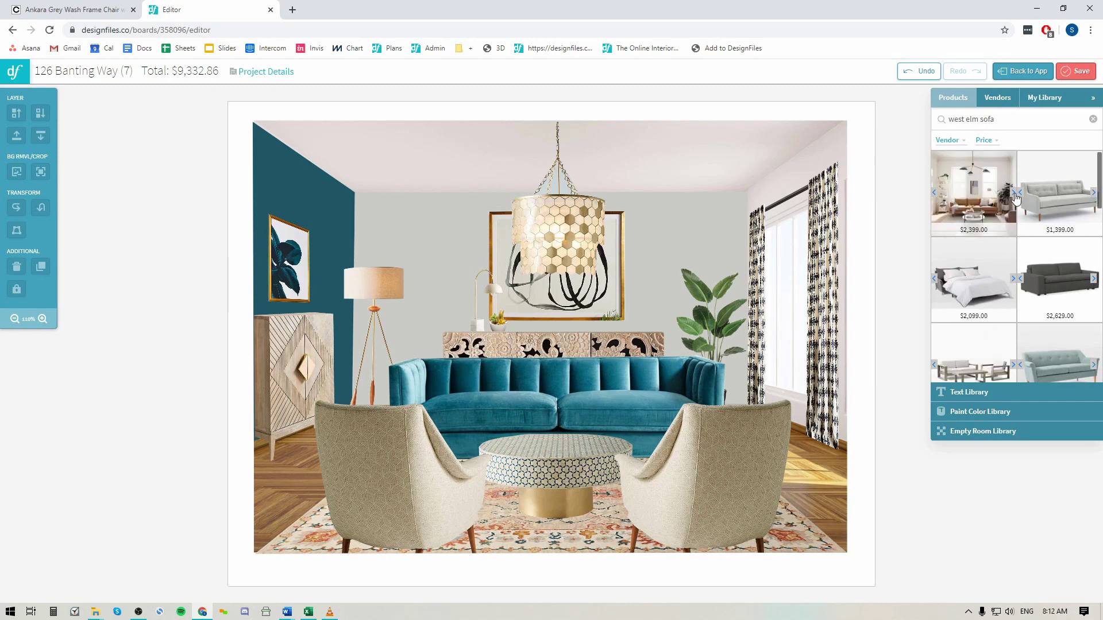
{"action": "left_click", "coordinate": [1015, 196]}
{"action": "left_click", "coordinate": [1014, 195]}
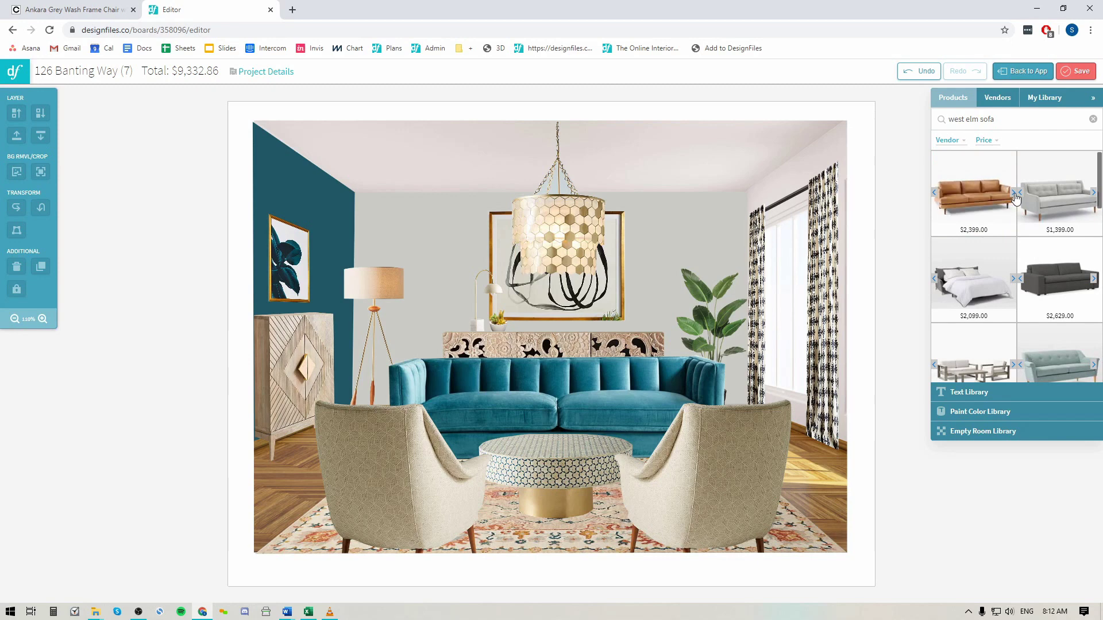
{"action": "left_click", "coordinate": [1014, 196]}
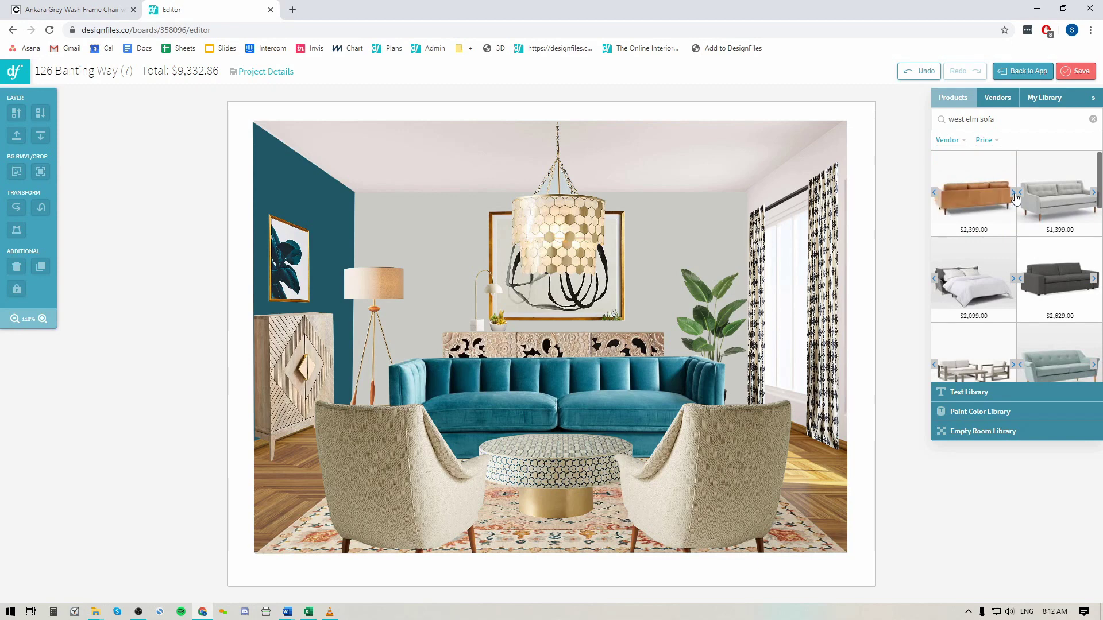
{"action": "left_click", "coordinate": [1015, 195]}
{"action": "left_click", "coordinate": [1014, 195]}
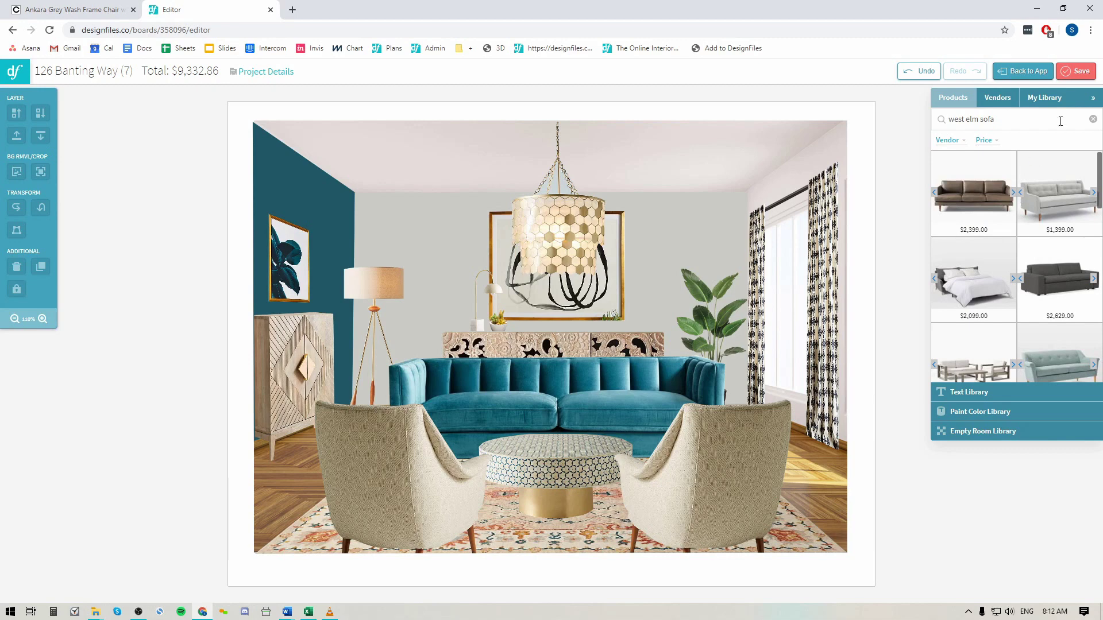
Return to the library, then launch the DesignFiles clipper on the Crate and Barrel chair page
{"action": "left_click", "coordinate": [1041, 104]}
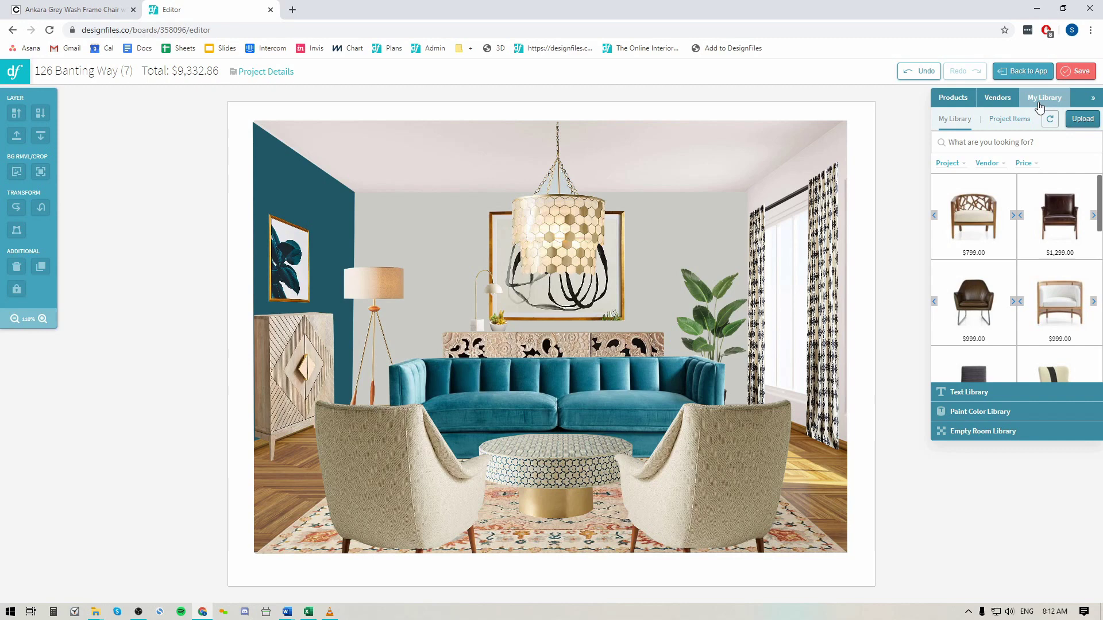
{"action": "left_click", "coordinate": [71, 9]}
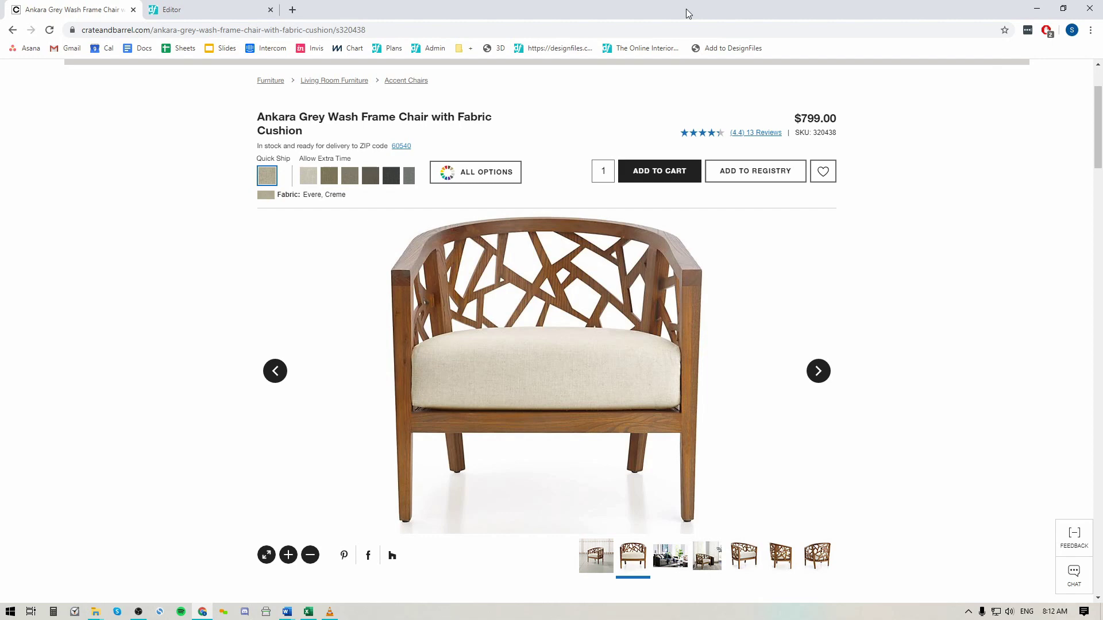
{"action": "left_click", "coordinate": [735, 50]}
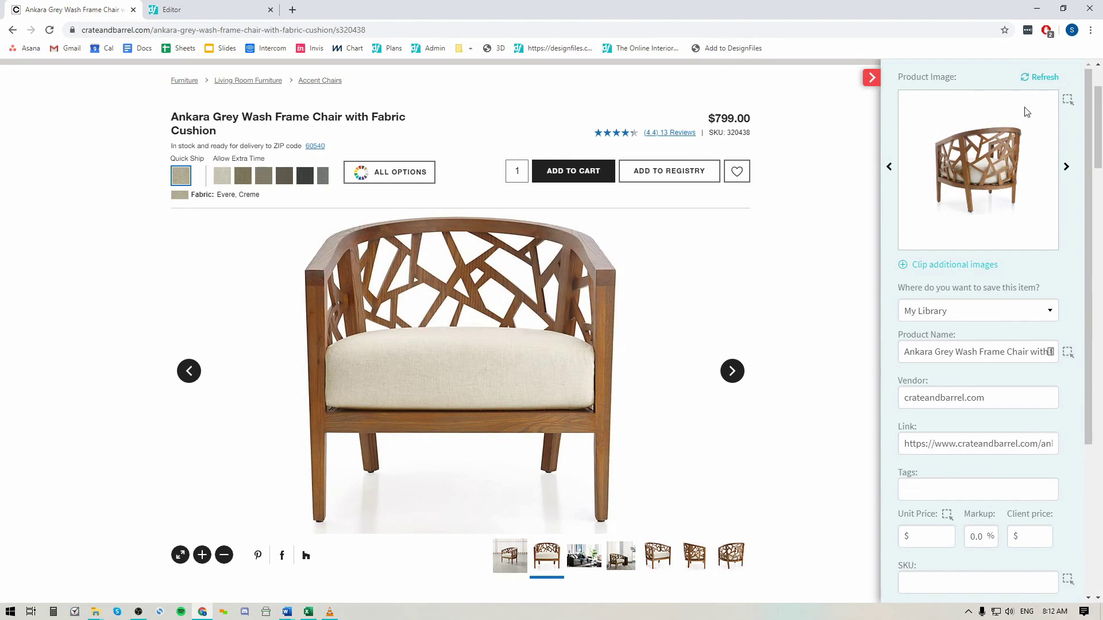
Set the chair's front view as the product image and enable clipping additional images
{"action": "left_click", "coordinate": [1069, 107]}
{"action": "left_click", "coordinate": [472, 359]}
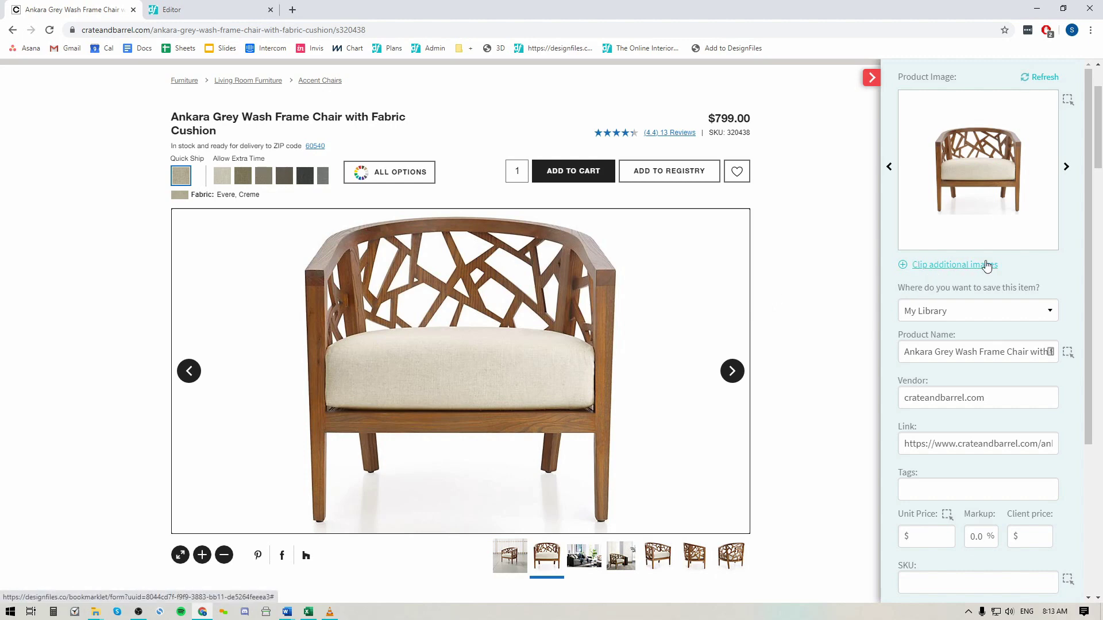
{"action": "left_click", "coordinate": [951, 268]}
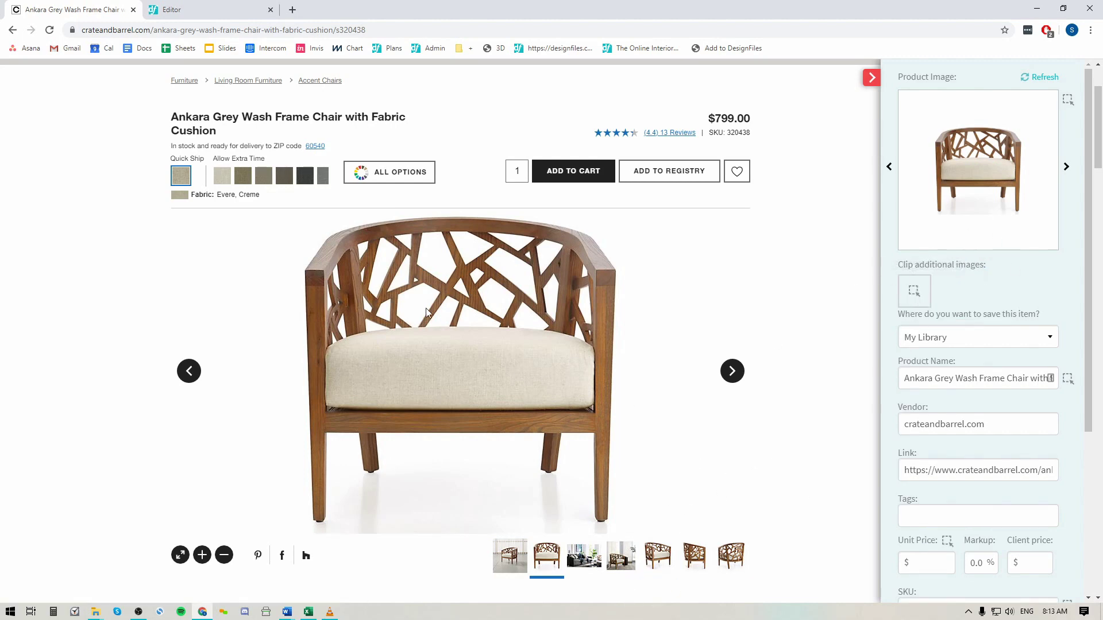
Clip the angled view and the side view of the chair as additional images
{"action": "left_click", "coordinate": [659, 560]}
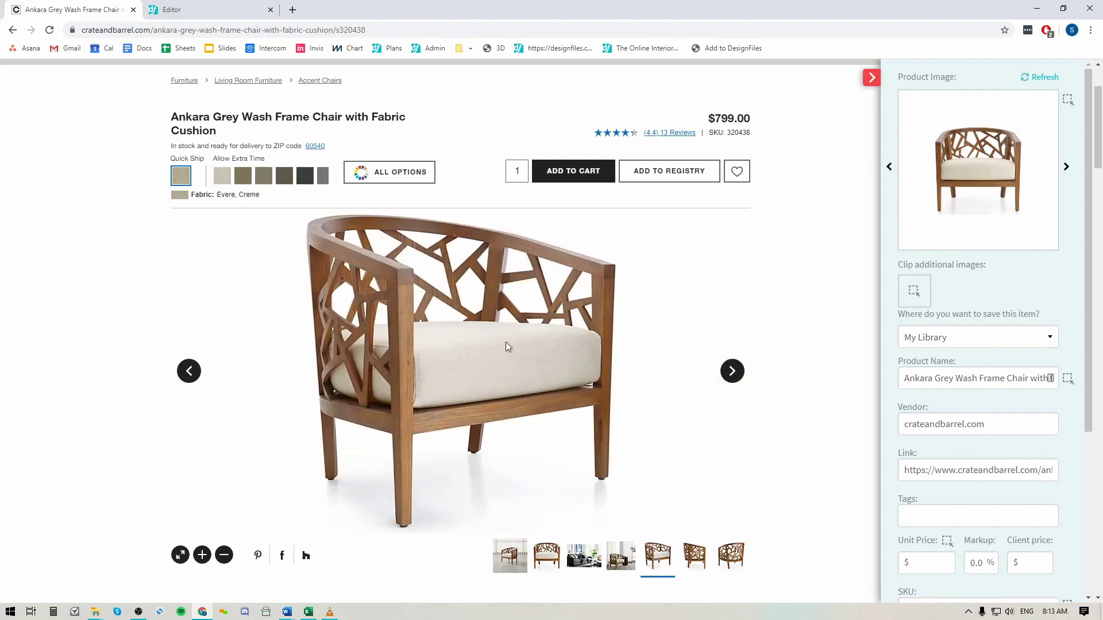
{"action": "left_click", "coordinate": [914, 295]}
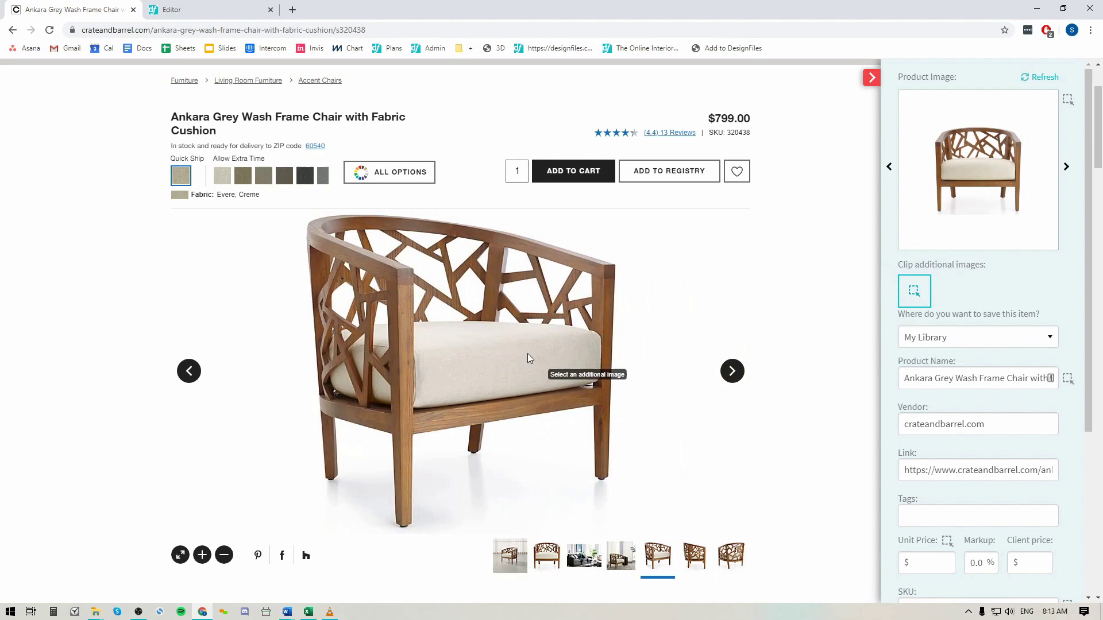
{"action": "left_click", "coordinate": [492, 357]}
{"action": "mouse_move", "coordinate": [917, 295]}
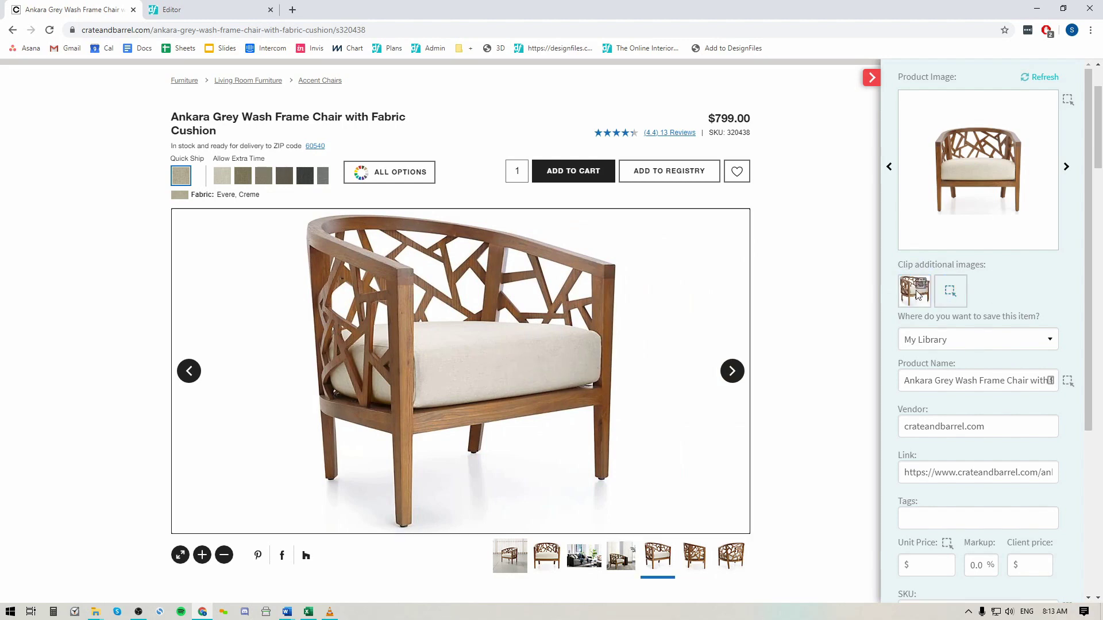
{"action": "left_click", "coordinate": [732, 371]}
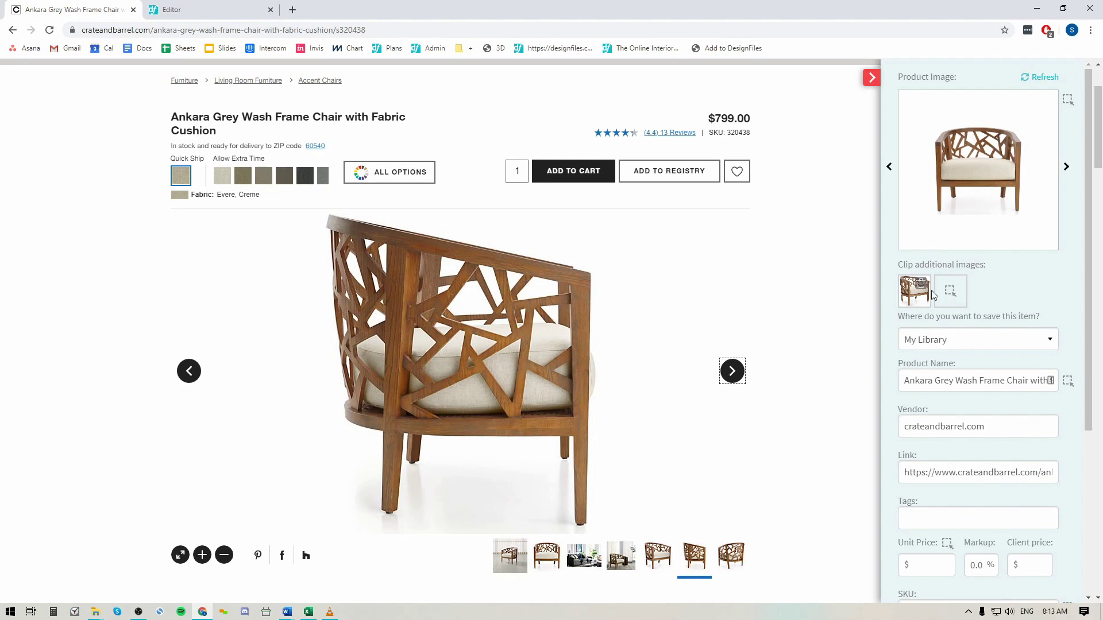
{"action": "left_click", "coordinate": [950, 298]}
{"action": "left_click", "coordinate": [522, 368]}
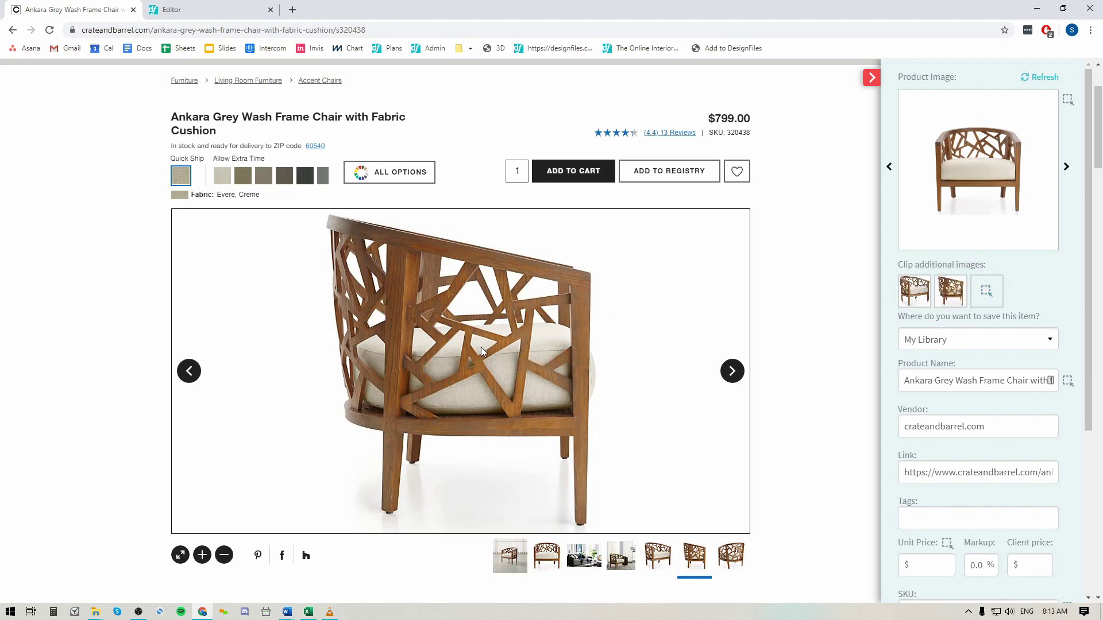
Clip the back view as the third extra image and save the chair to My Library
{"action": "left_click", "coordinate": [731, 371]}
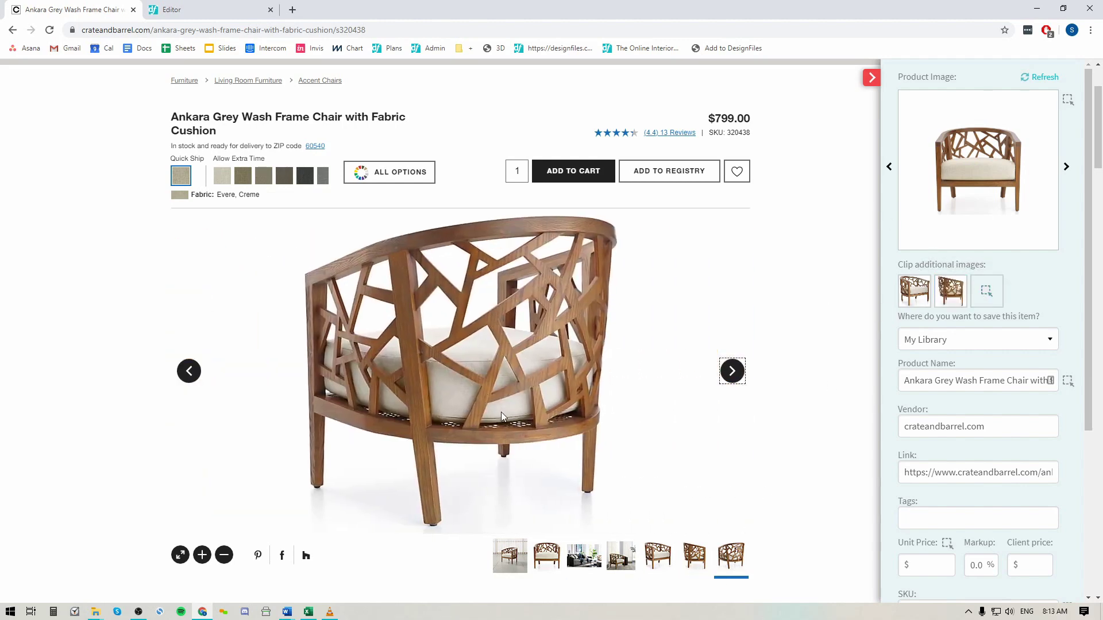
{"action": "left_click", "coordinate": [986, 291]}
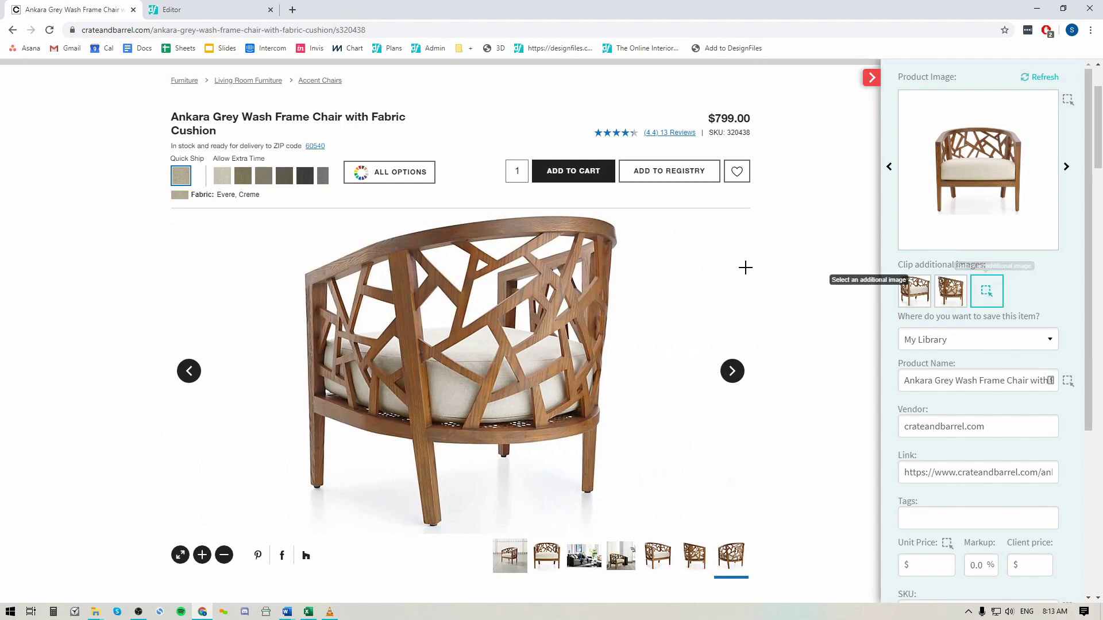
{"action": "left_click", "coordinate": [533, 383]}
{"action": "scroll", "coordinate": [961, 366], "scroll_direction": "down", "scroll_amount": 3}
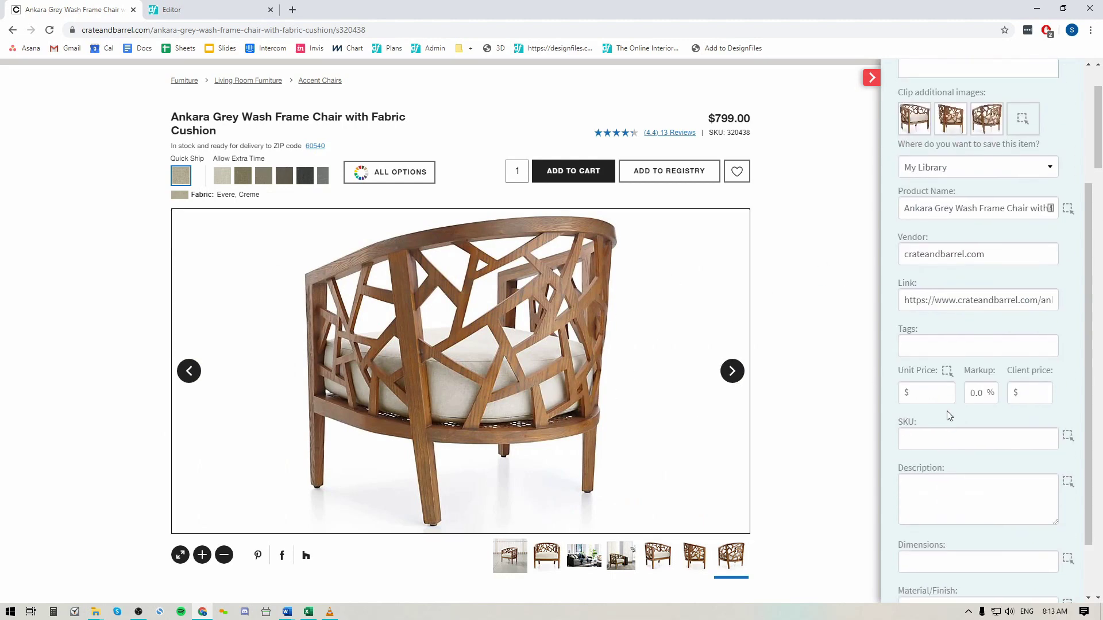
{"action": "scroll", "coordinate": [933, 542], "scroll_direction": "down", "scroll_amount": 2}
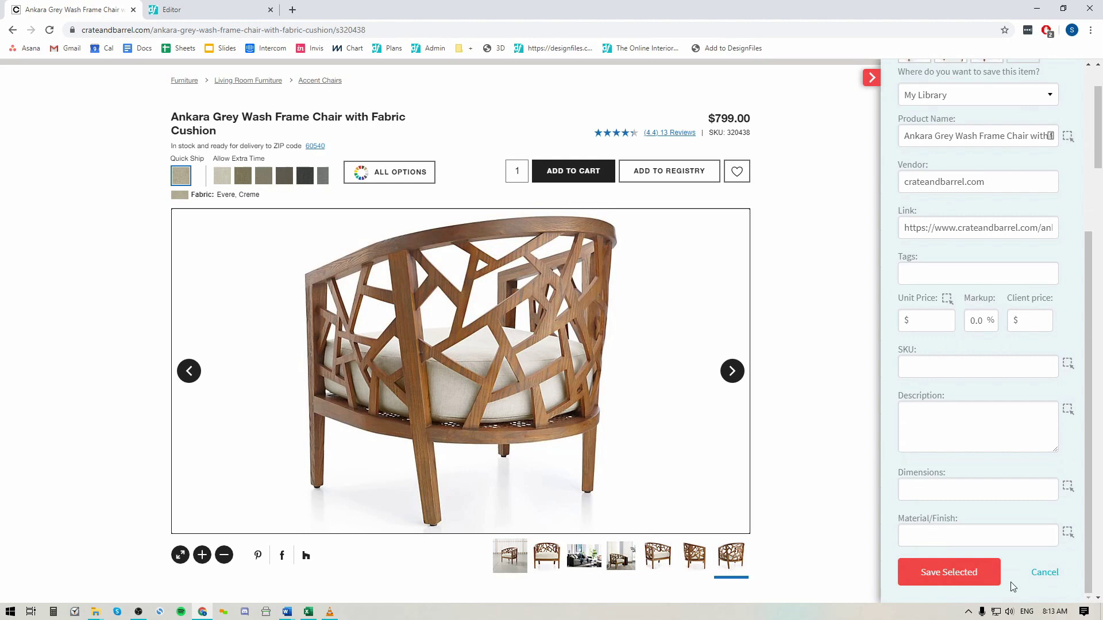
{"action": "left_click", "coordinate": [941, 582]}
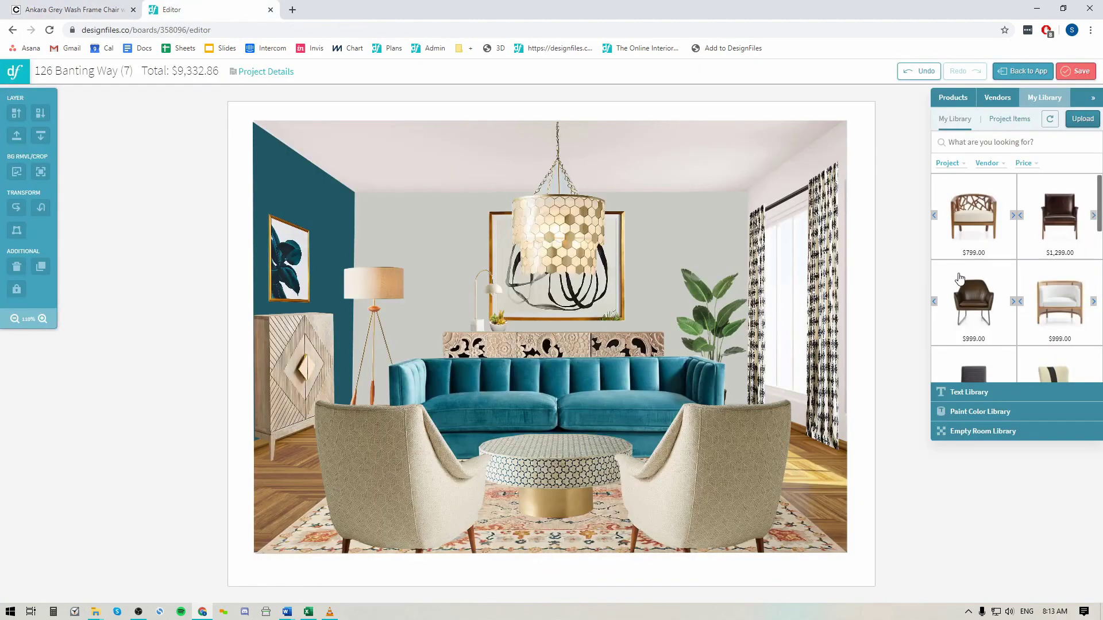
Cycle the $799 Ankara chair thumbnail through three of its clipped views
{"action": "left_click", "coordinate": [1012, 216]}
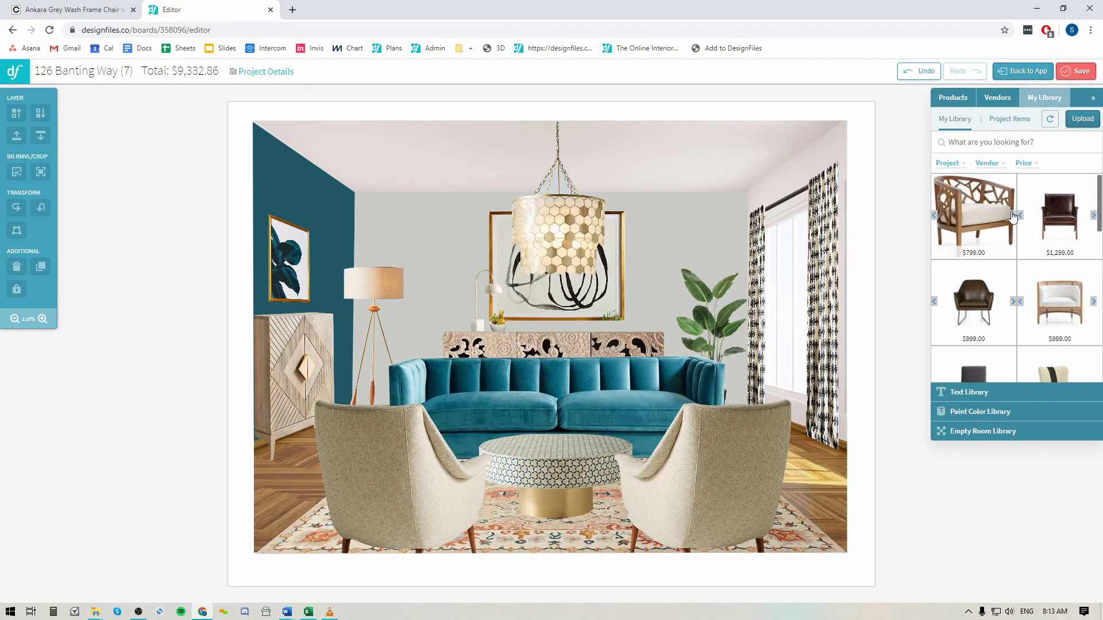
{"action": "left_click", "coordinate": [1012, 216]}
{"action": "left_click", "coordinate": [1012, 216]}
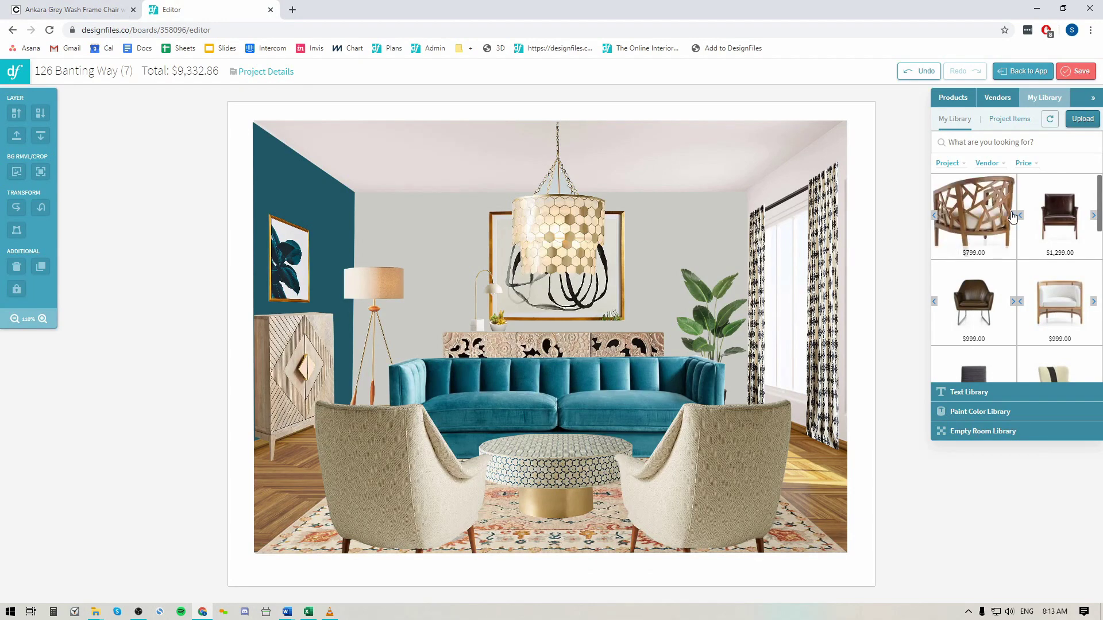